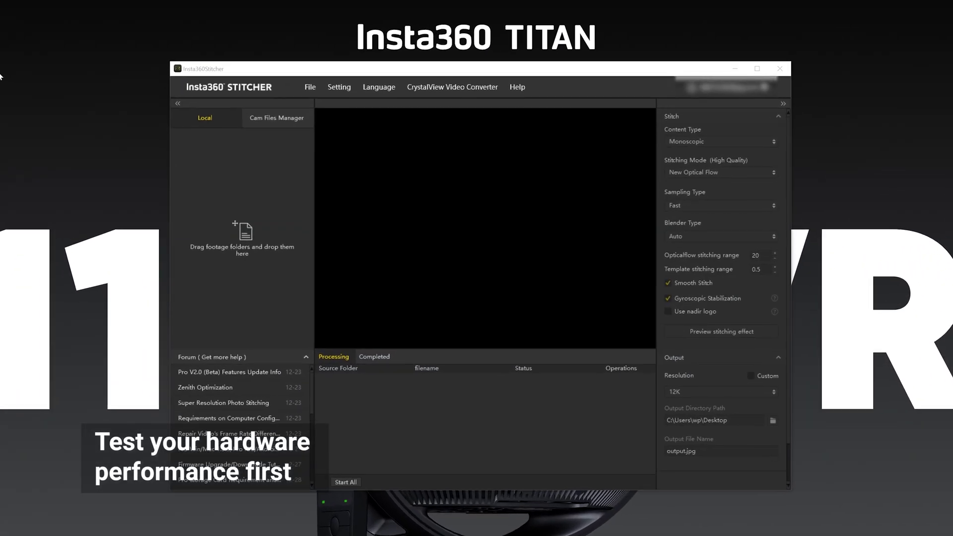
Step: Run the Hardware Performance Test from Settings and dismiss its 3840x3840 hardware-encoding results
click(334, 87)
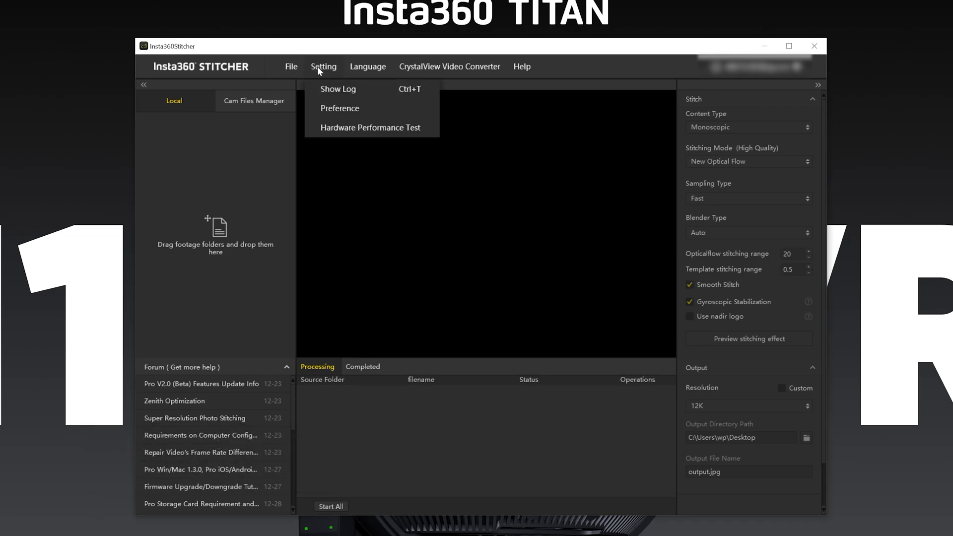
click(369, 132)
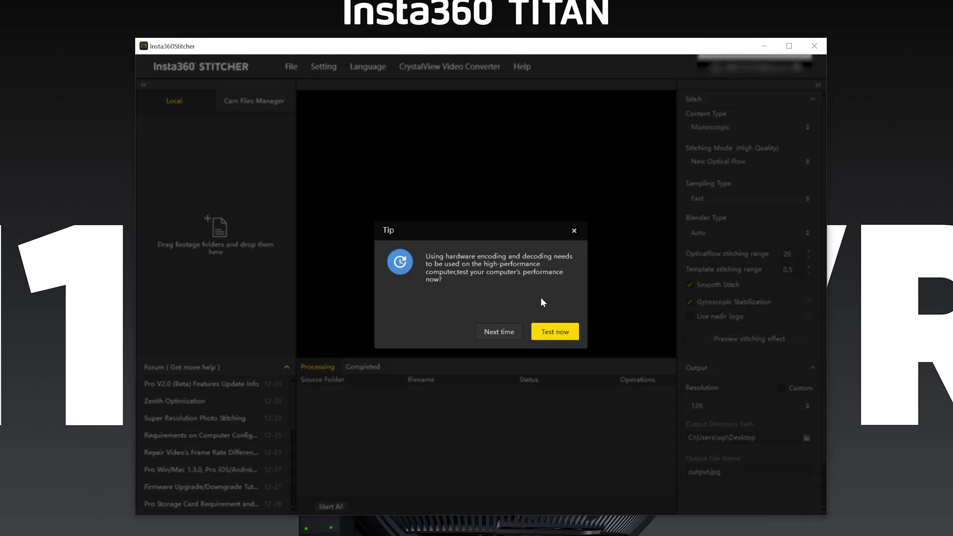
click(565, 336)
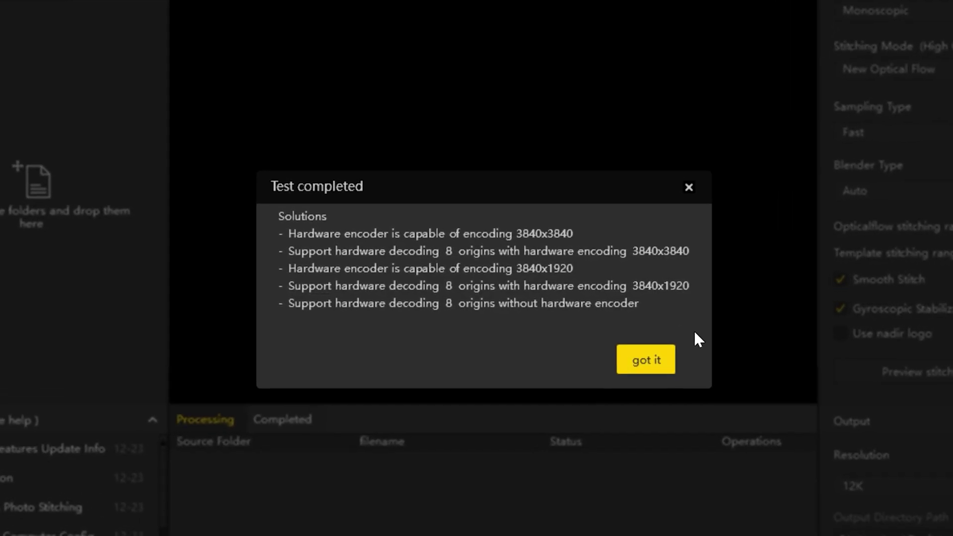
click(645, 360)
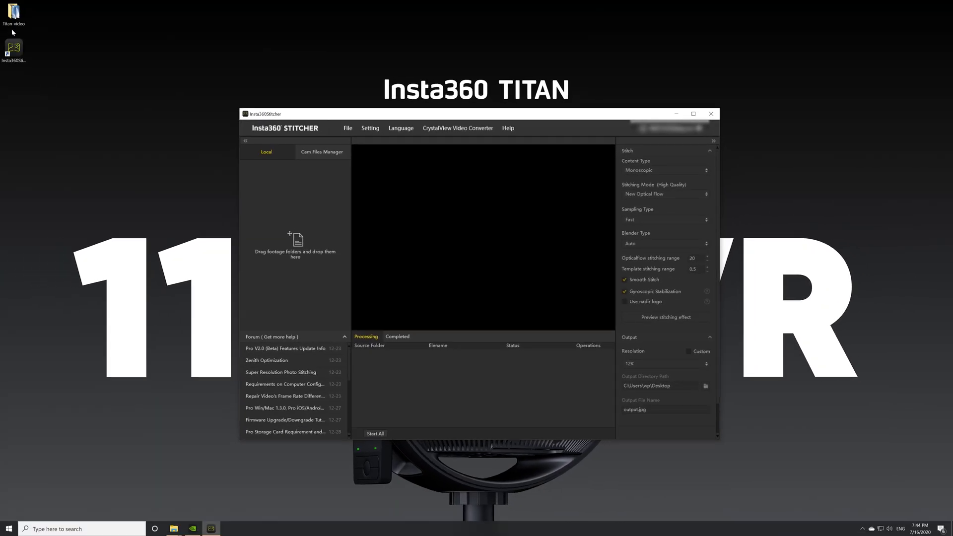
Step: Import the Titan-video folder into the Local panel and maximize the stitcher window
drag(13, 12, 323, 294)
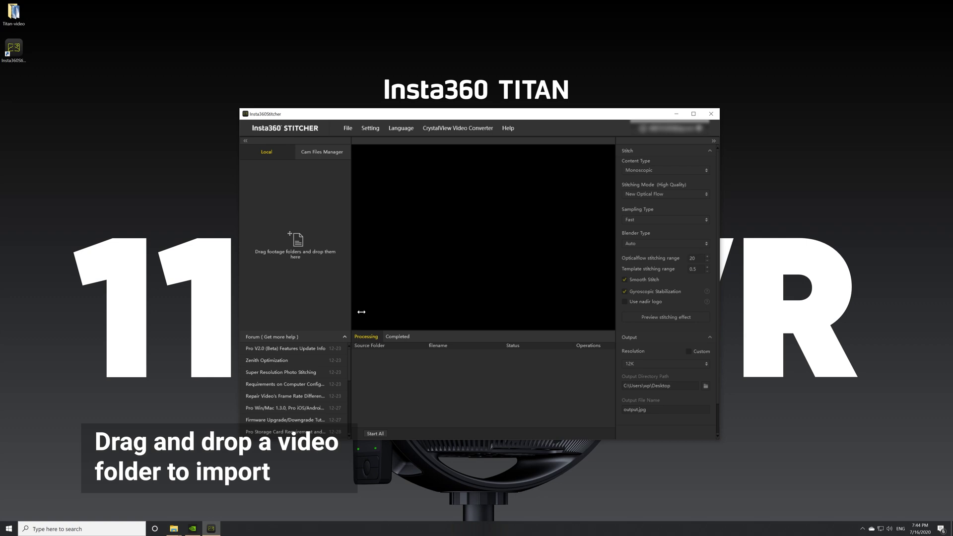
click(694, 114)
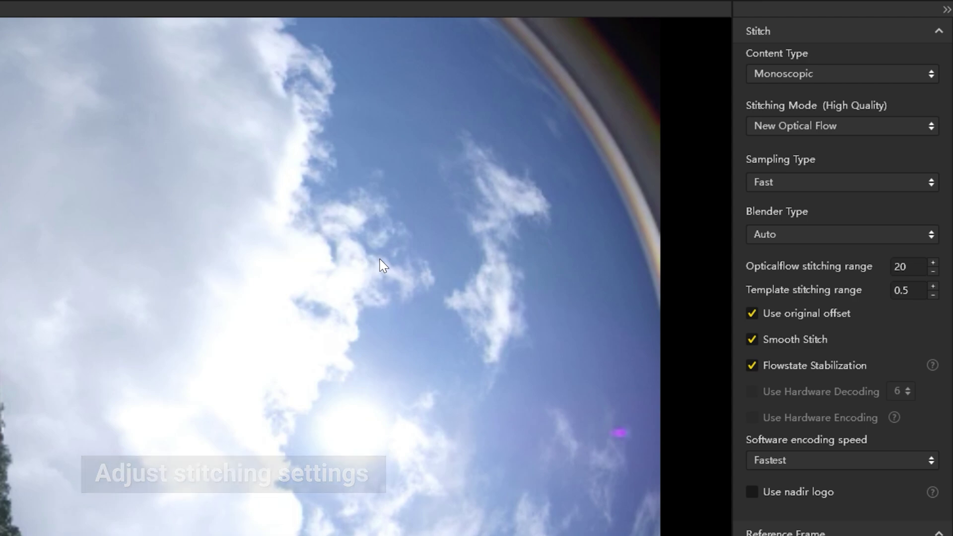
click(842, 76)
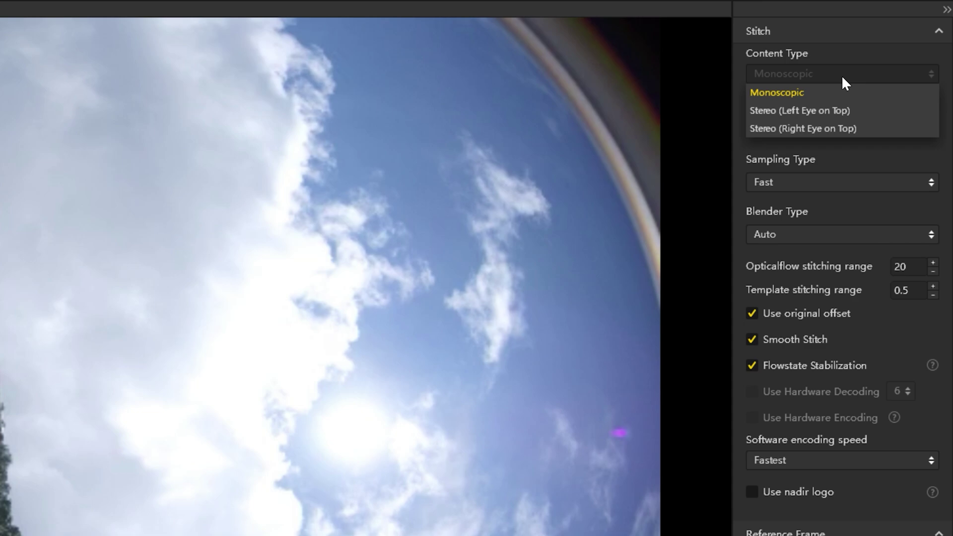
click(842, 77)
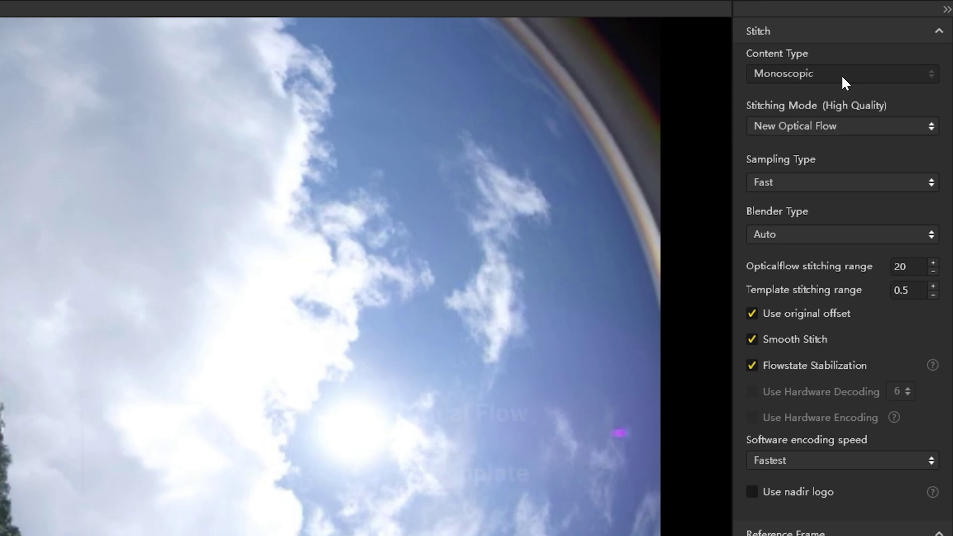
click(852, 123)
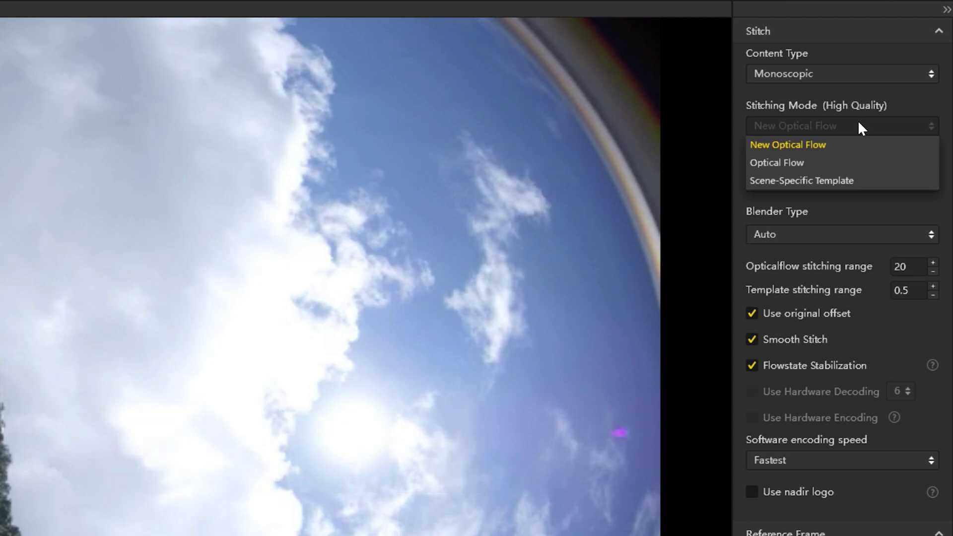
Step: Keep New Optical Flow stitching, Fast sampling, Auto blender and Fastest encoding speed
click(858, 125)
click(870, 182)
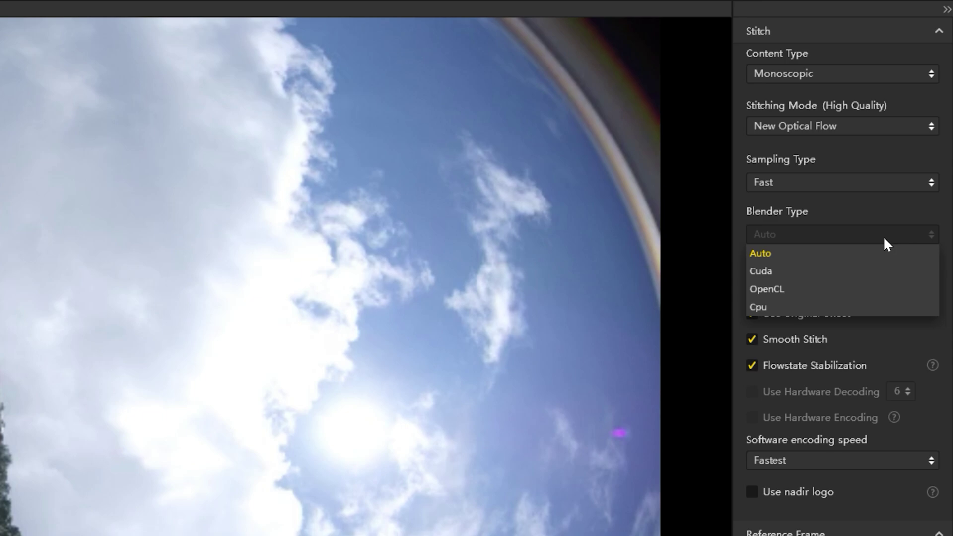
click(884, 237)
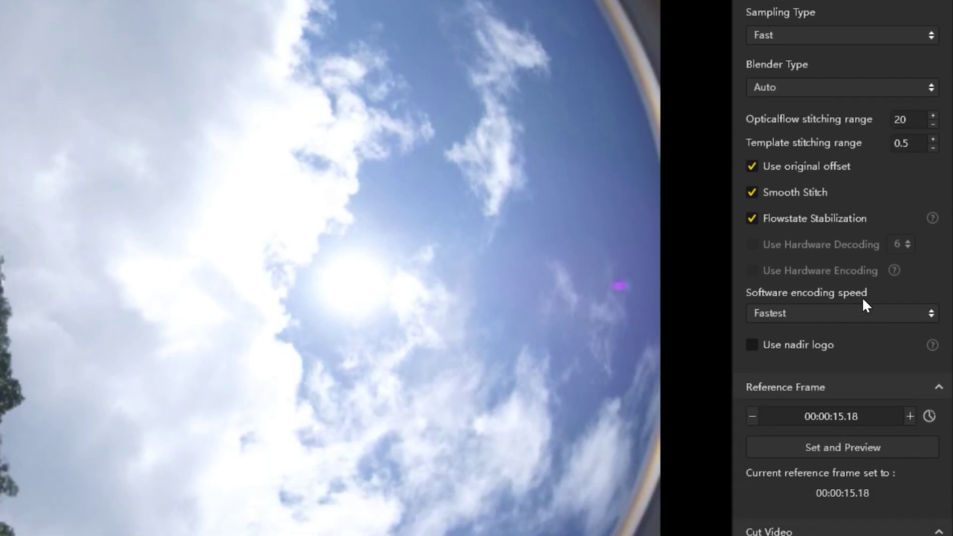
click(874, 460)
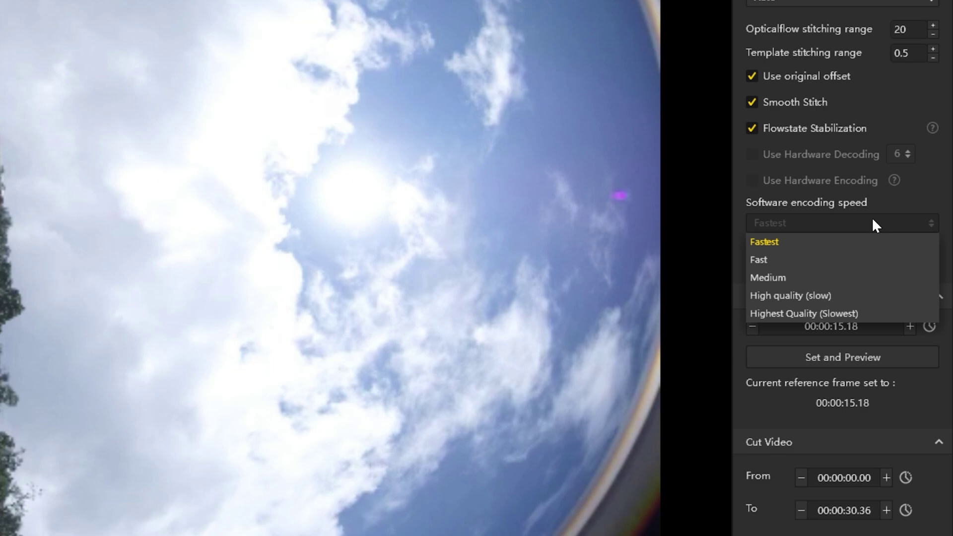
click(873, 219)
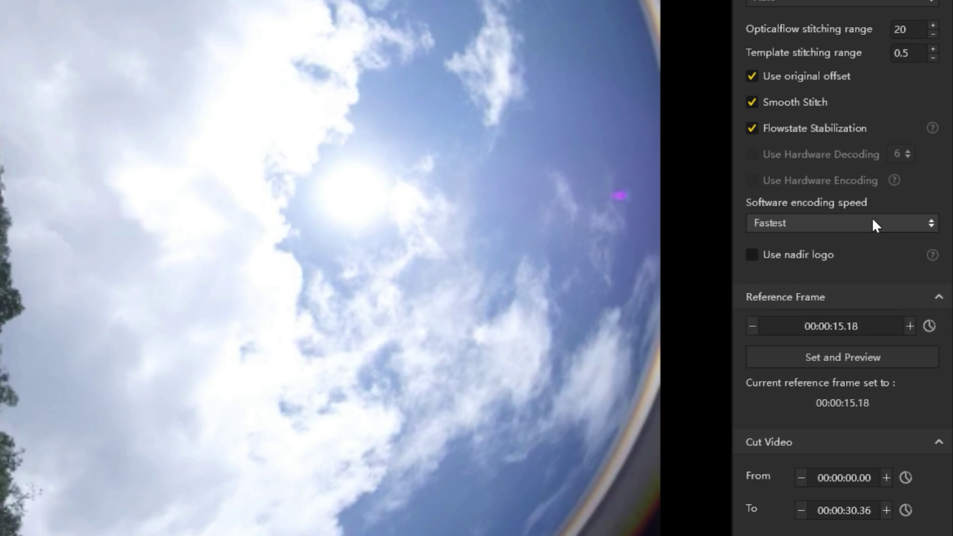
Step: In the reference-frame preview, show the grid, rotate the panorama, enable Zenith Optimization, and apply
click(859, 352)
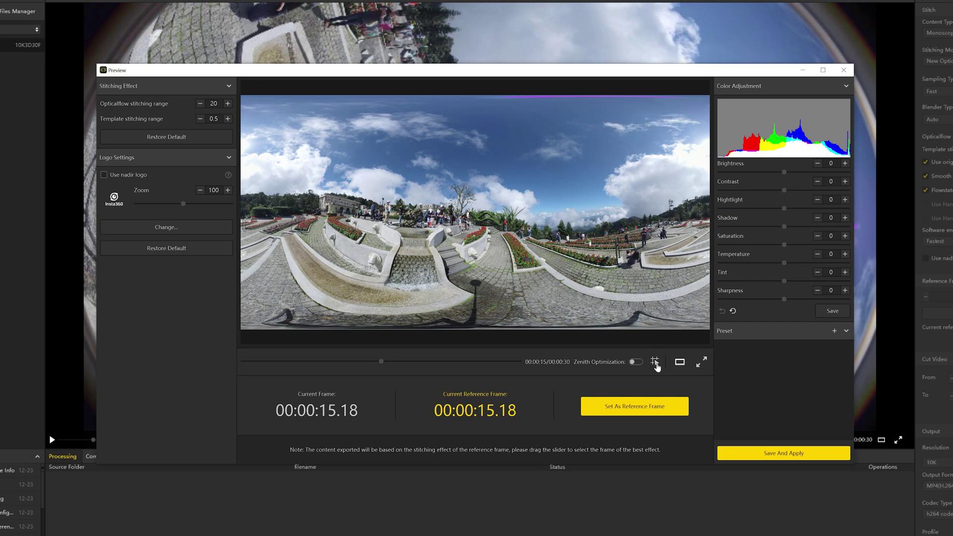
click(656, 362)
drag(575, 292, 630, 282)
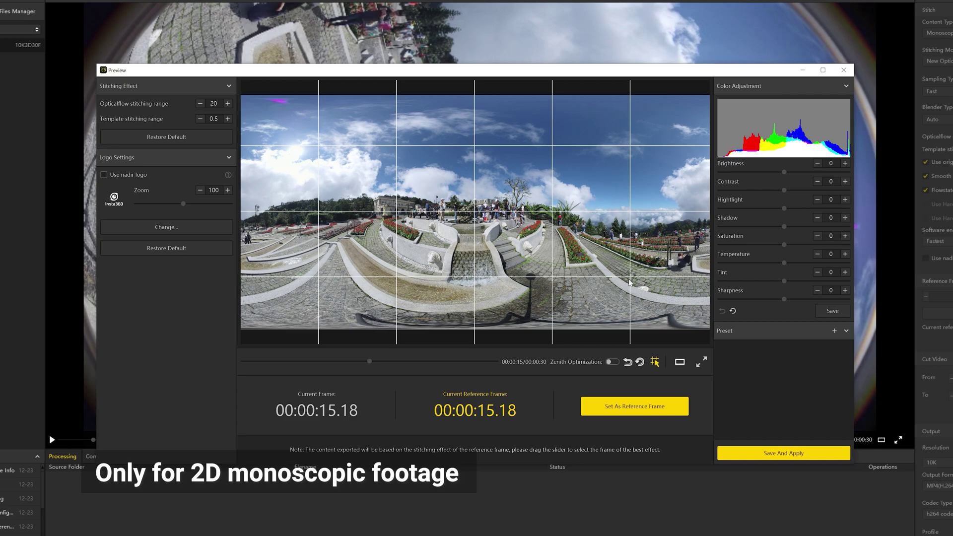
click(616, 363)
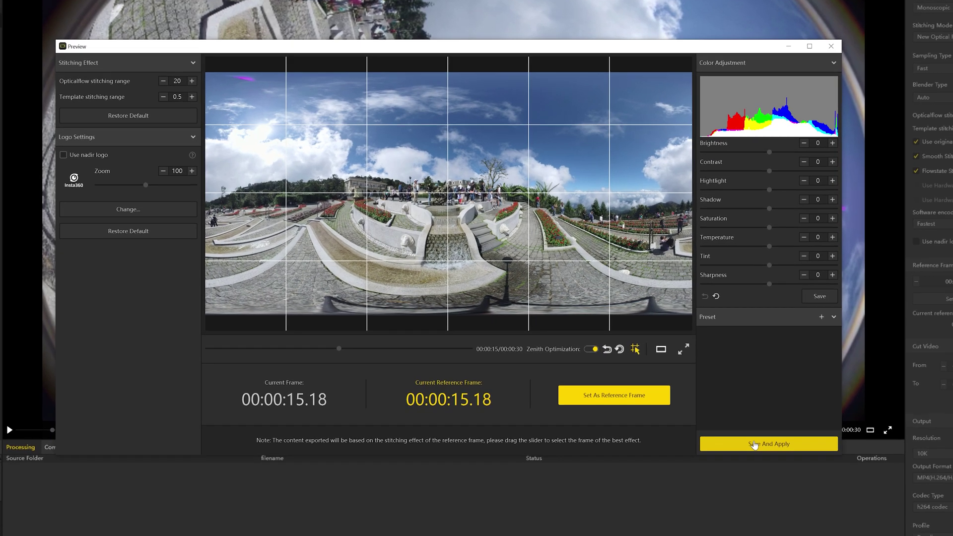
click(765, 453)
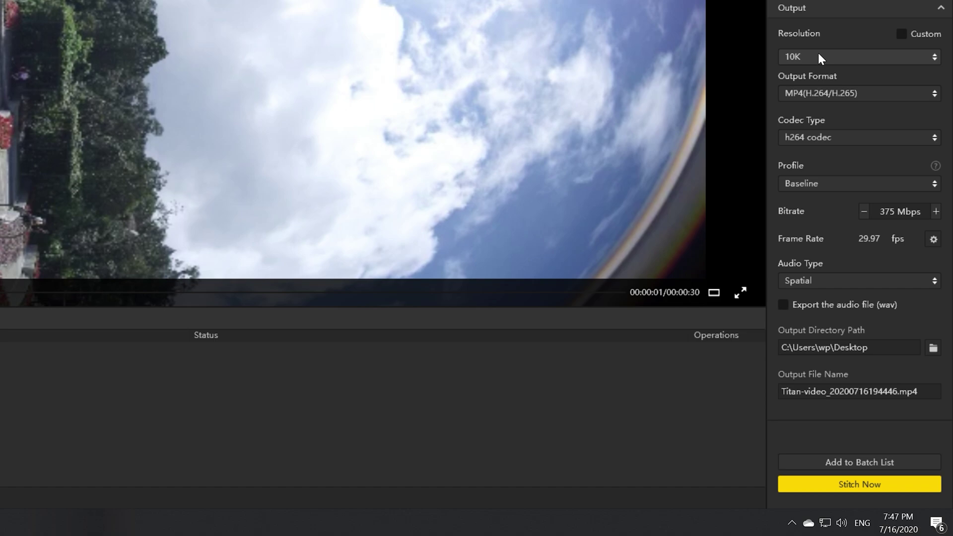
Step: Choose 8K output resolution while keeping MP4, h264, 240 Mbps bitrate and Spatial audio
click(818, 58)
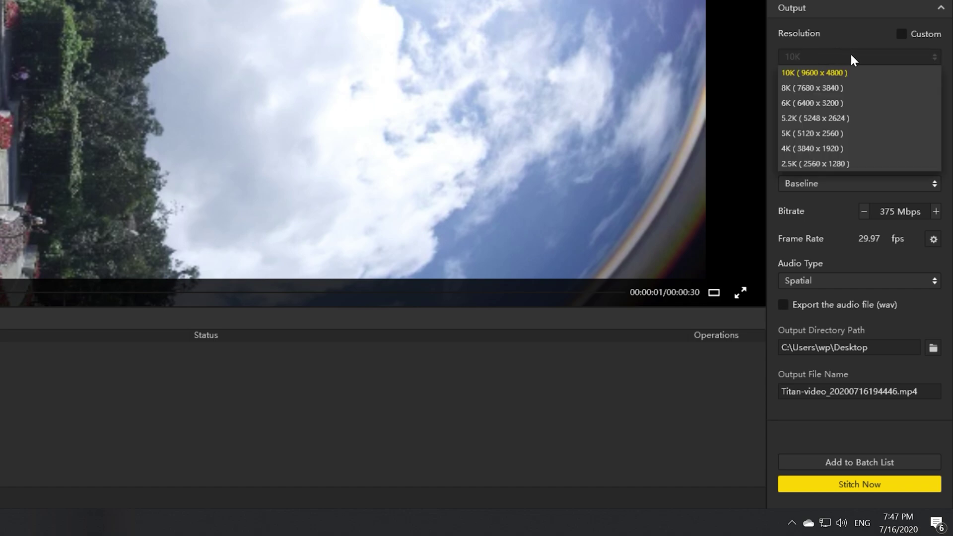
click(851, 86)
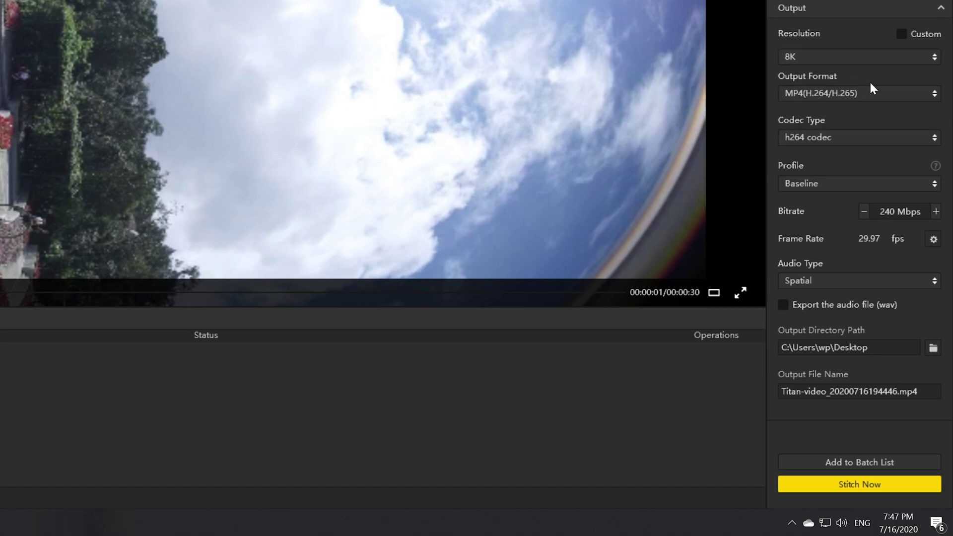
click(881, 92)
click(881, 94)
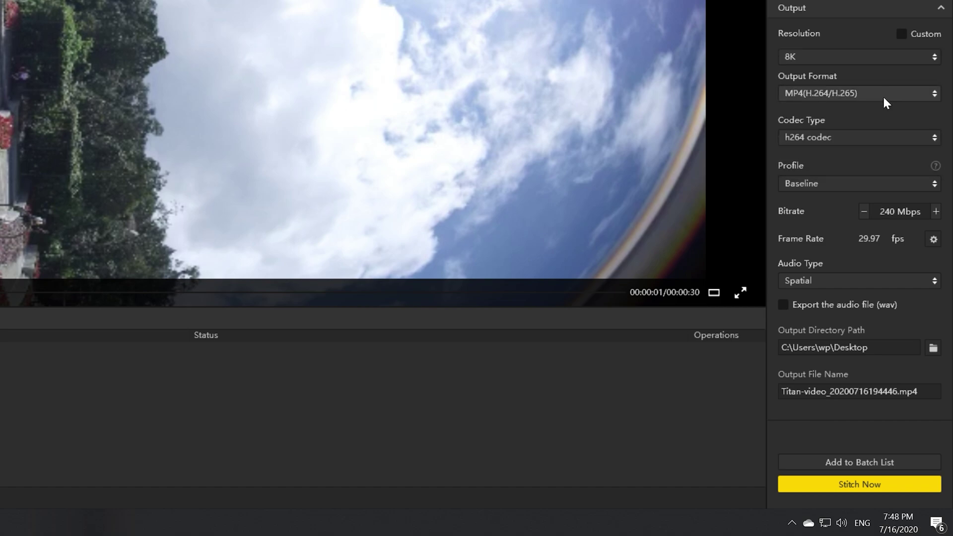
click(887, 138)
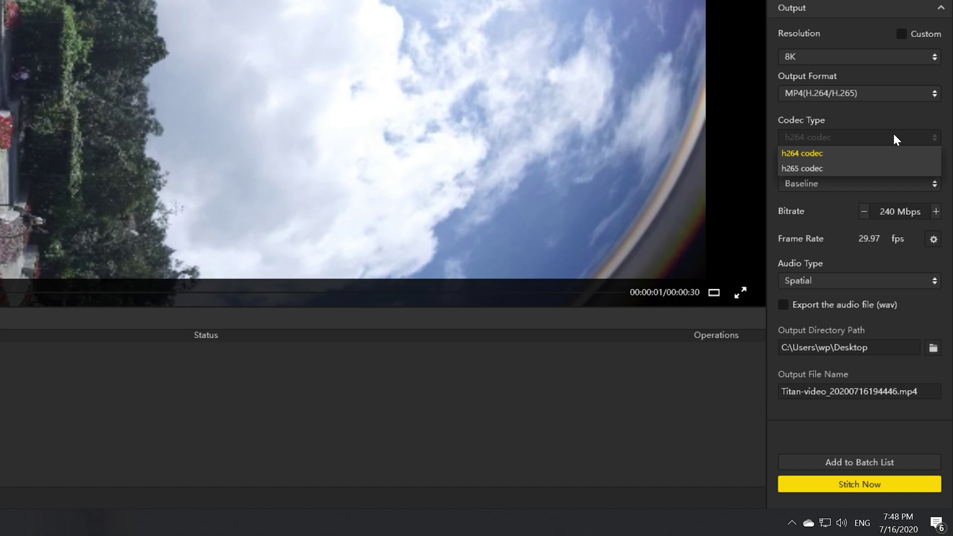
click(893, 133)
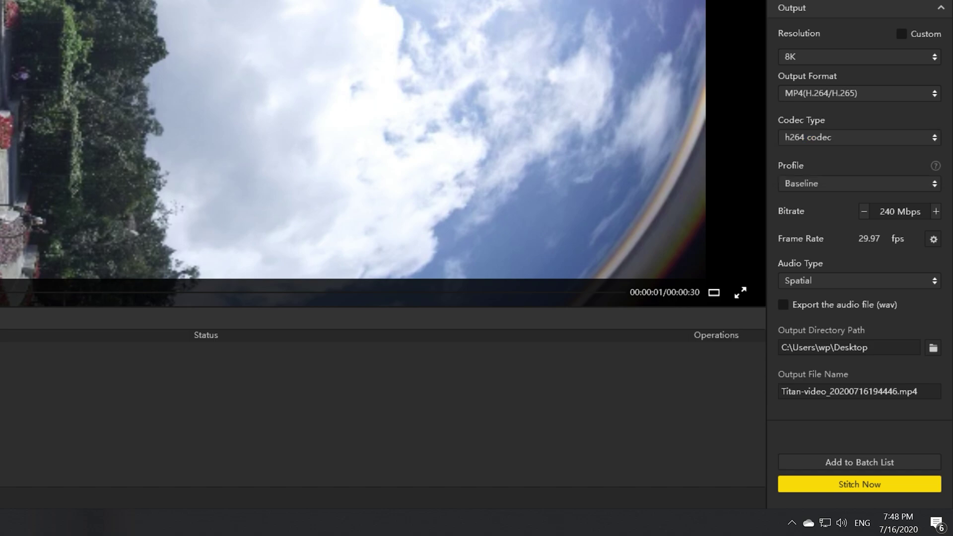
click(910, 211)
click(875, 276)
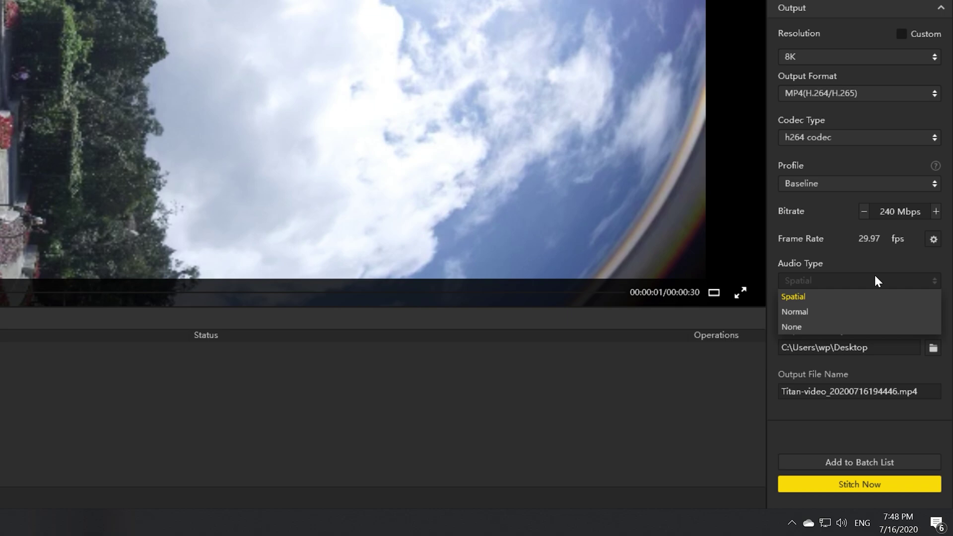
click(876, 276)
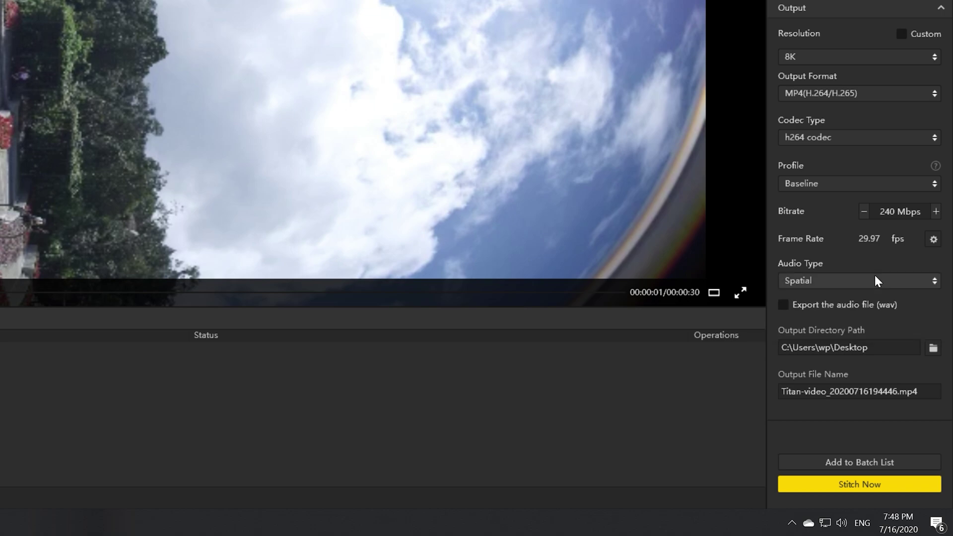
Step: Delete the timestamp so the output is named Titan-video.mp4, then start stitching
drag(827, 392, 898, 391)
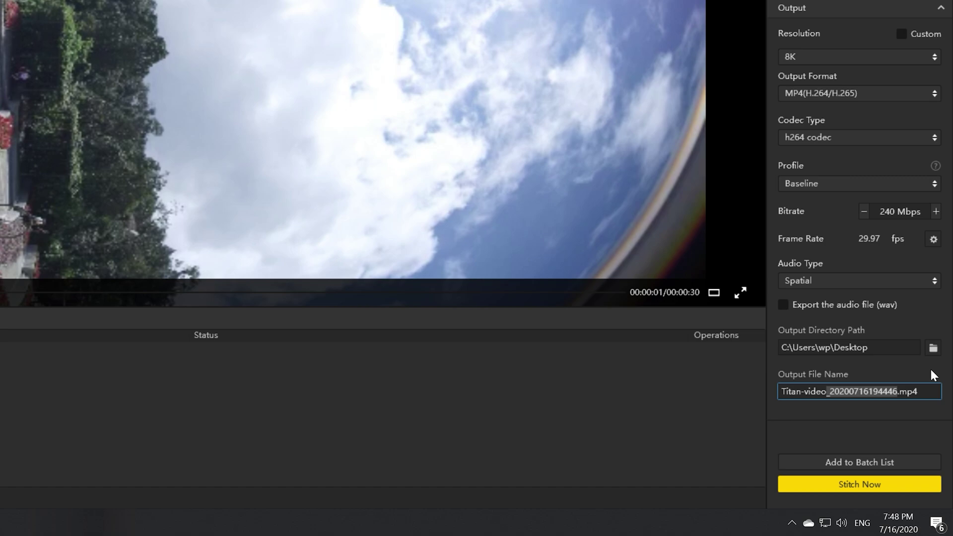
key(BackSpace)
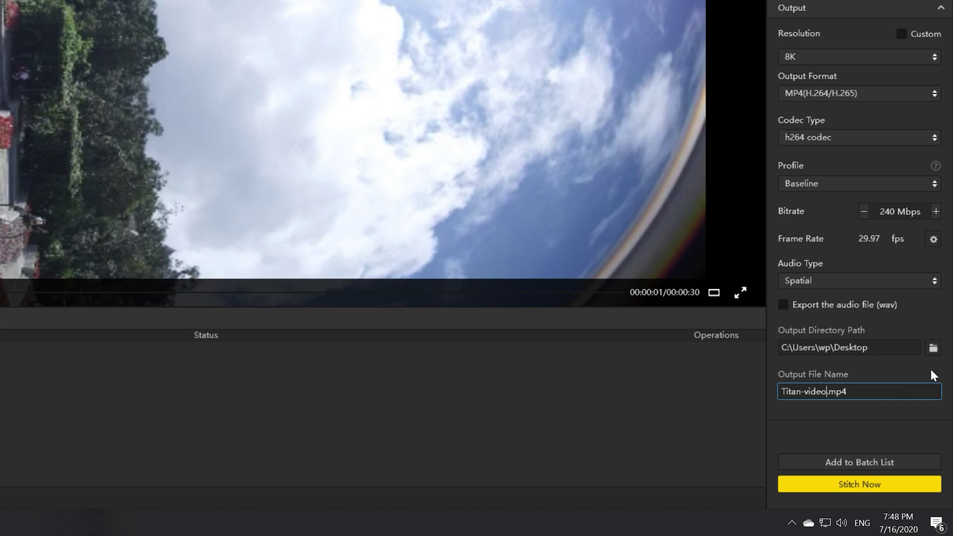
click(911, 486)
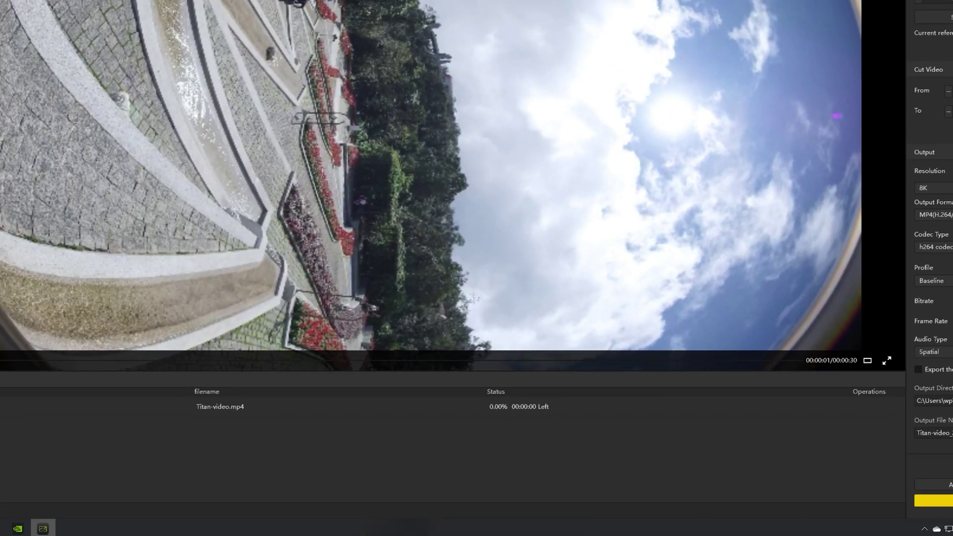